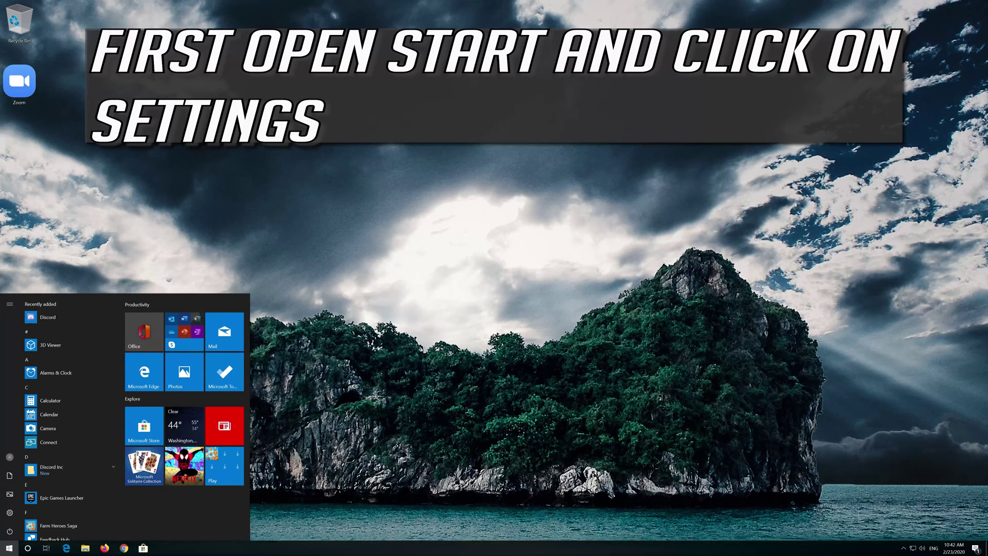
Open the Microphone page of the Privacy section in Windows Settings.
{"action": "mouse_move", "coordinate": [10, 516]}
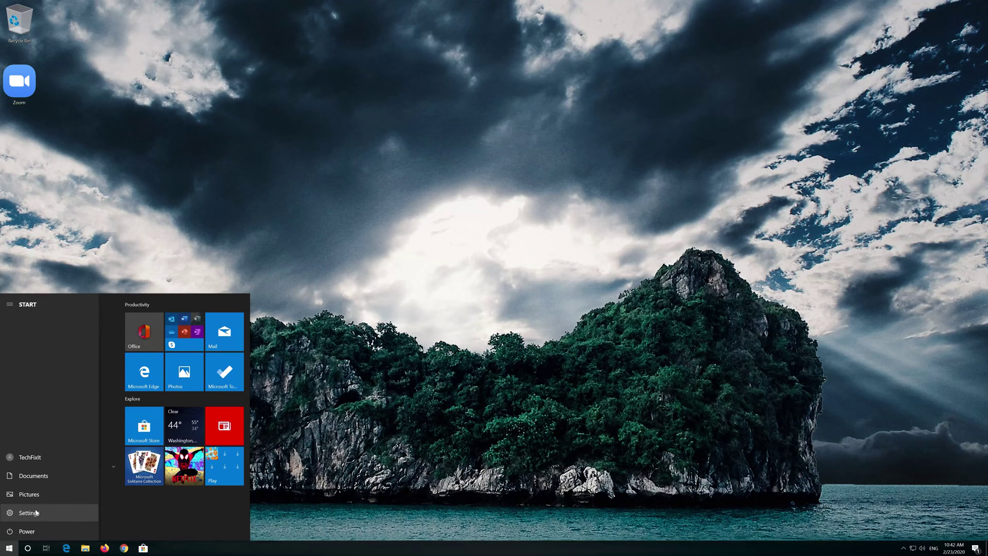
{"action": "left_click", "coordinate": [36, 512]}
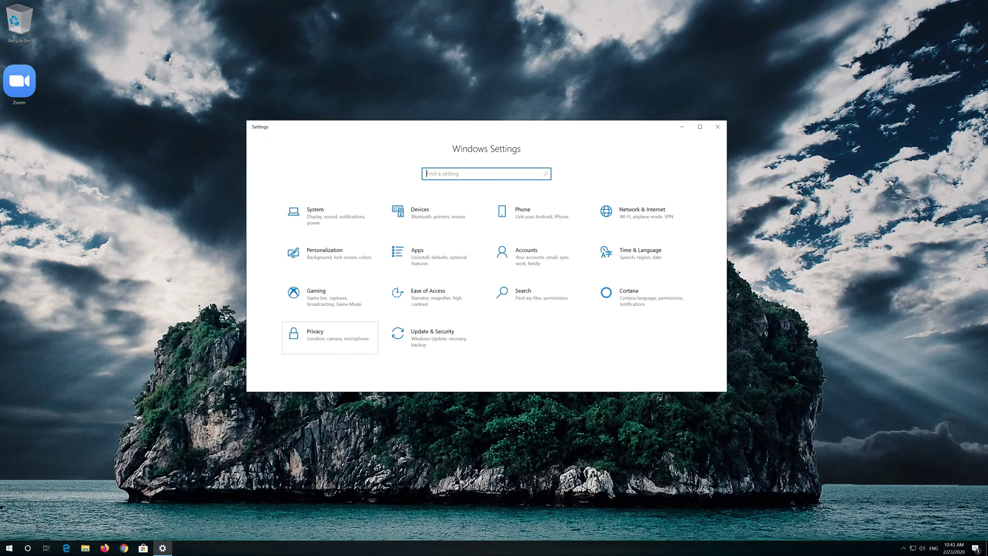
{"action": "left_click", "coordinate": [325, 339]}
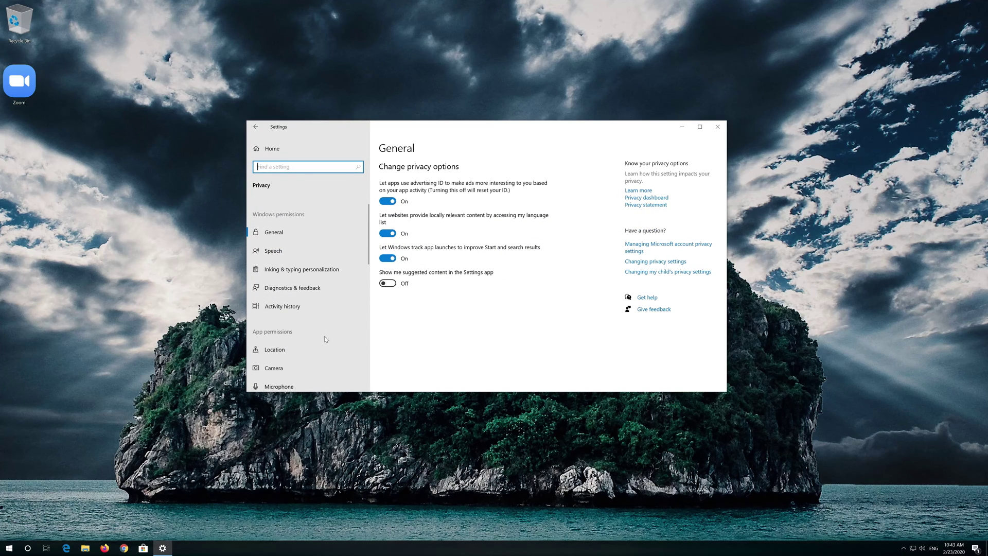
{"action": "scroll", "coordinate": [324, 337], "scroll_direction": "down", "scroll_amount": 3}
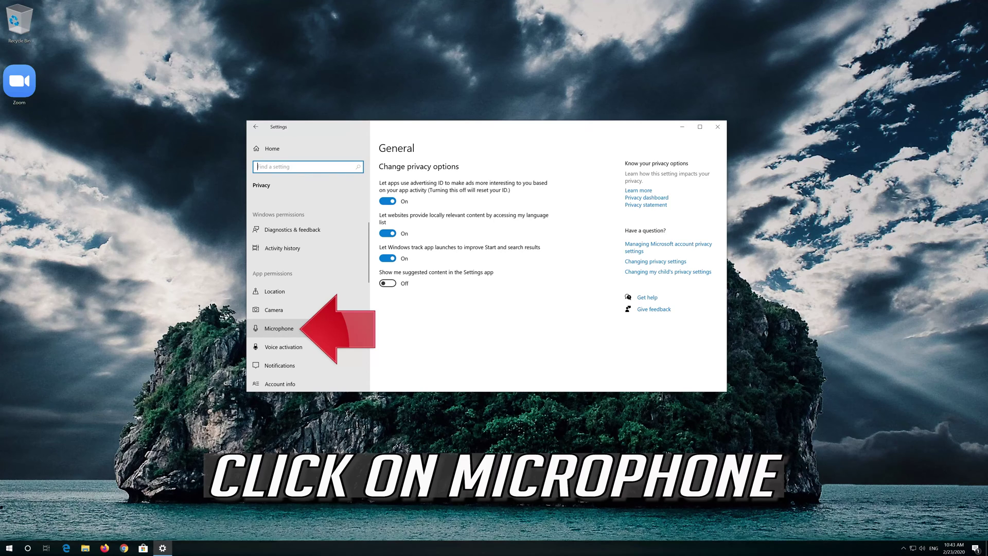
{"action": "left_click", "coordinate": [272, 331]}
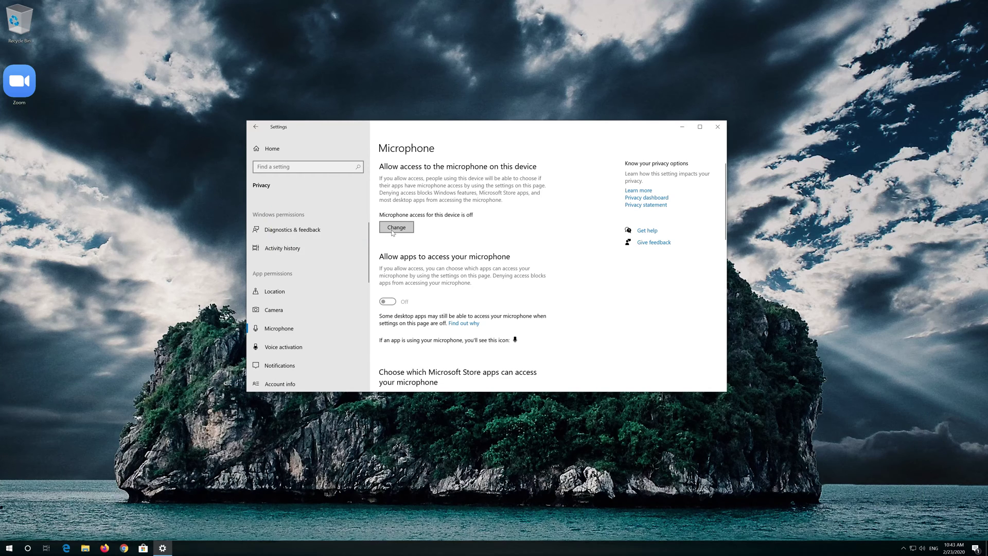
Turn on microphone access for this device and allow apps to access the microphone.
{"action": "left_click", "coordinate": [393, 230]}
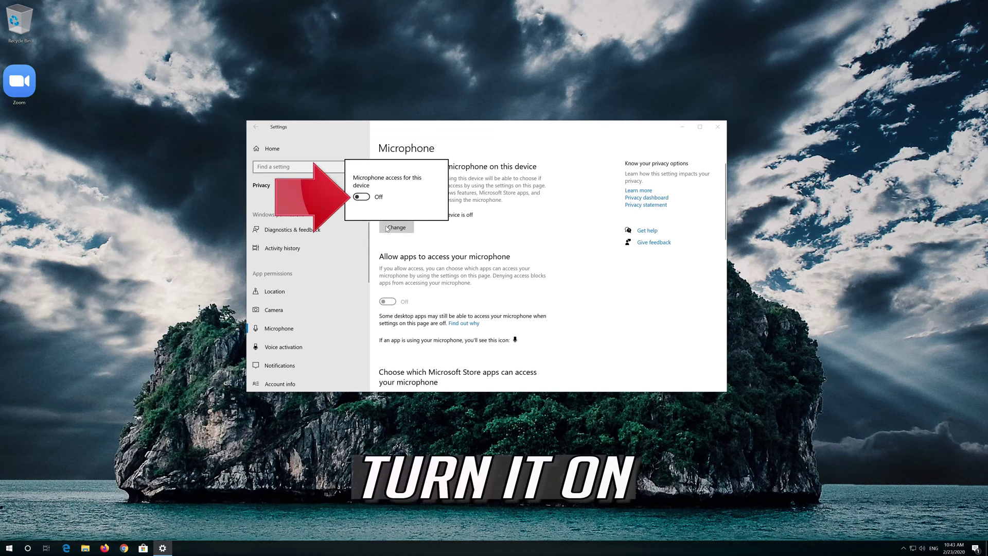
{"action": "left_click", "coordinate": [361, 198]}
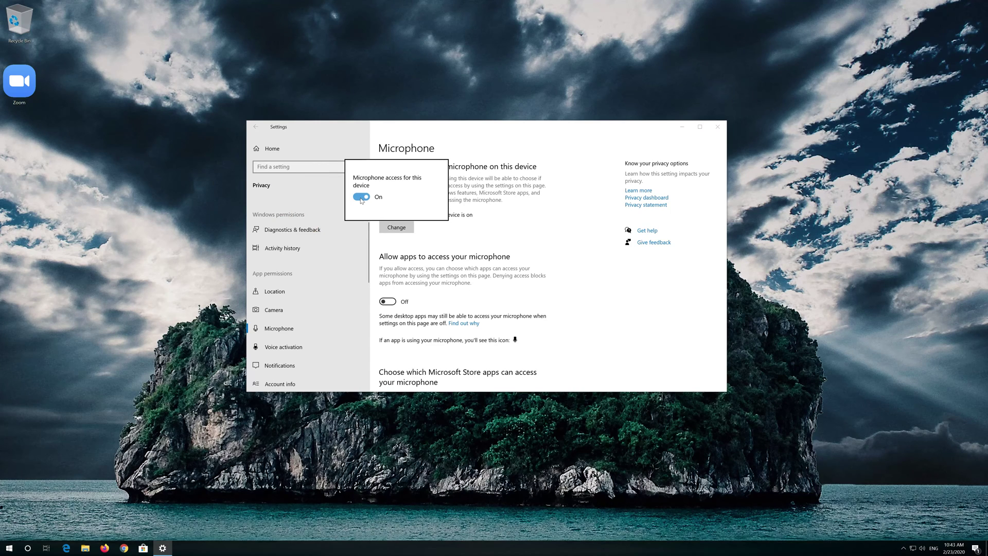
{"action": "left_click", "coordinate": [380, 266]}
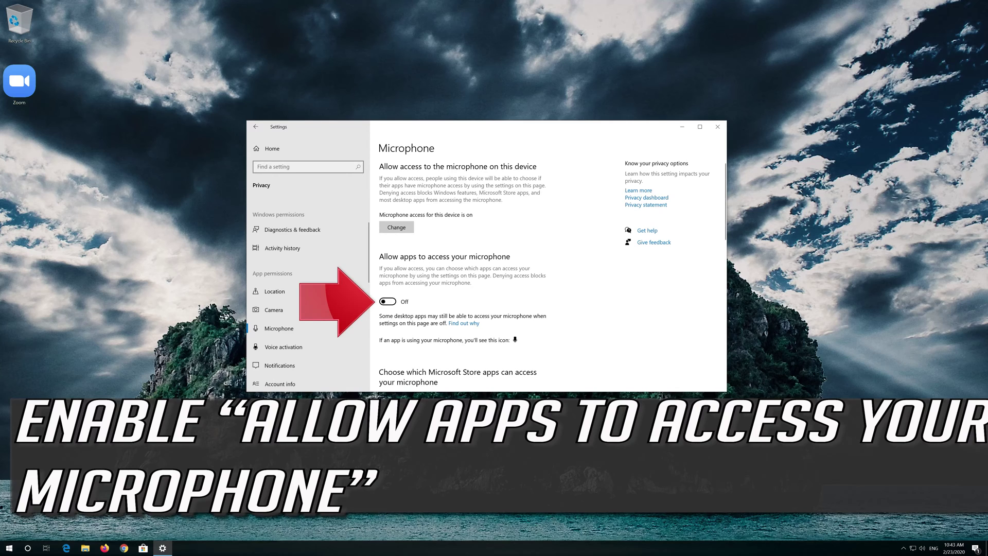
{"action": "left_click", "coordinate": [389, 301]}
Grant microphone access to Skype and Voice Recorder, and allow desktop apps to access the microphone.
{"action": "scroll", "coordinate": [468, 276], "scroll_direction": "down", "scroll_amount": 2}
{"action": "scroll", "coordinate": [467, 276], "scroll_direction": "down", "scroll_amount": 4}
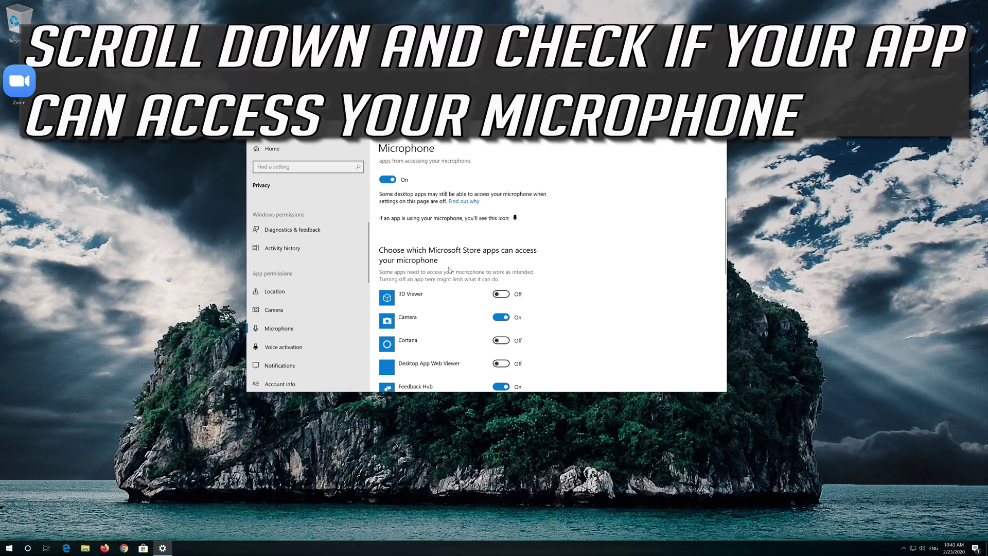
{"action": "scroll", "coordinate": [471, 287], "scroll_direction": "down", "scroll_amount": 2}
{"action": "scroll", "coordinate": [471, 287], "scroll_direction": "down", "scroll_amount": 9}
{"action": "scroll", "coordinate": [450, 250], "scroll_direction": "down", "scroll_amount": 5}
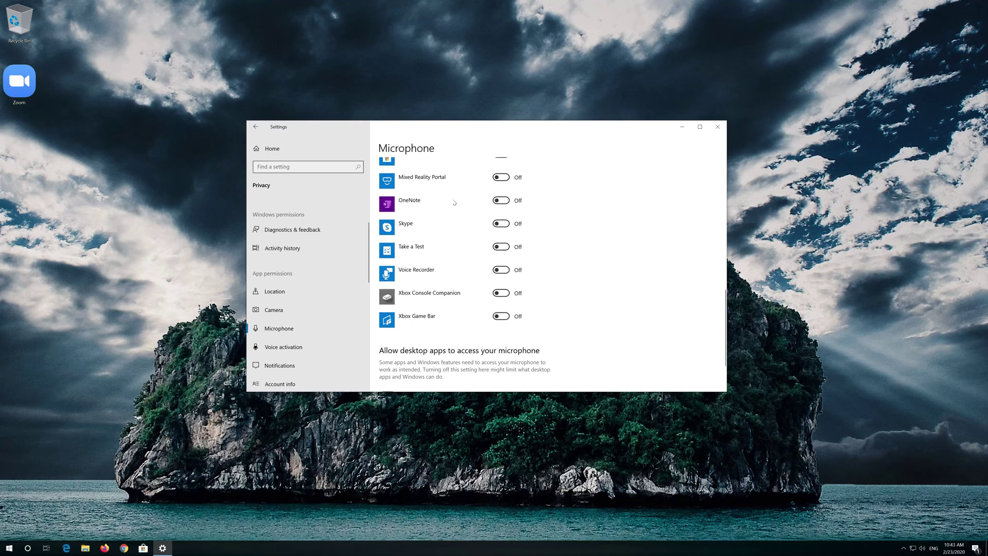
{"action": "left_click", "coordinate": [501, 223]}
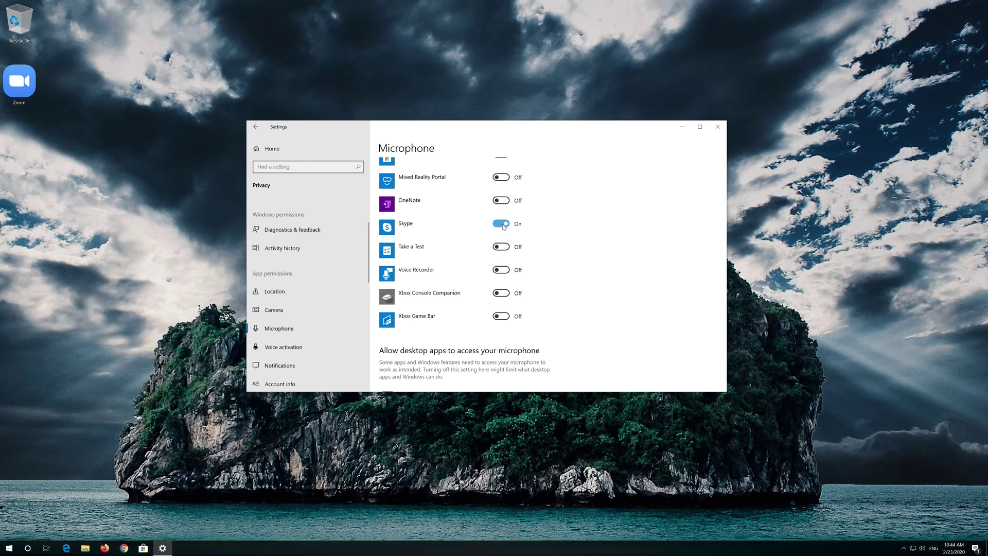
{"action": "left_click", "coordinate": [501, 270]}
{"action": "scroll", "coordinate": [538, 270], "scroll_direction": "down", "scroll_amount": 2}
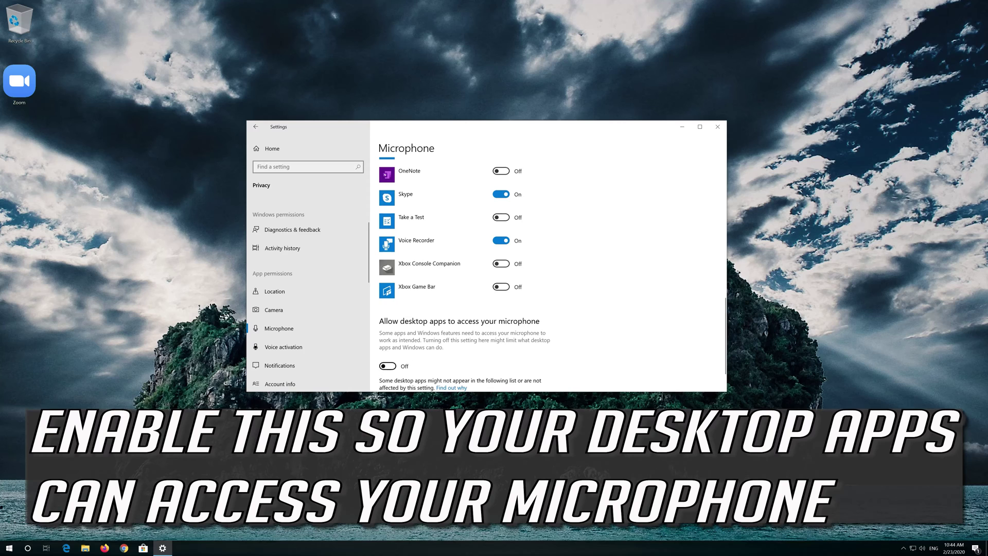
{"action": "left_click", "coordinate": [394, 367]}
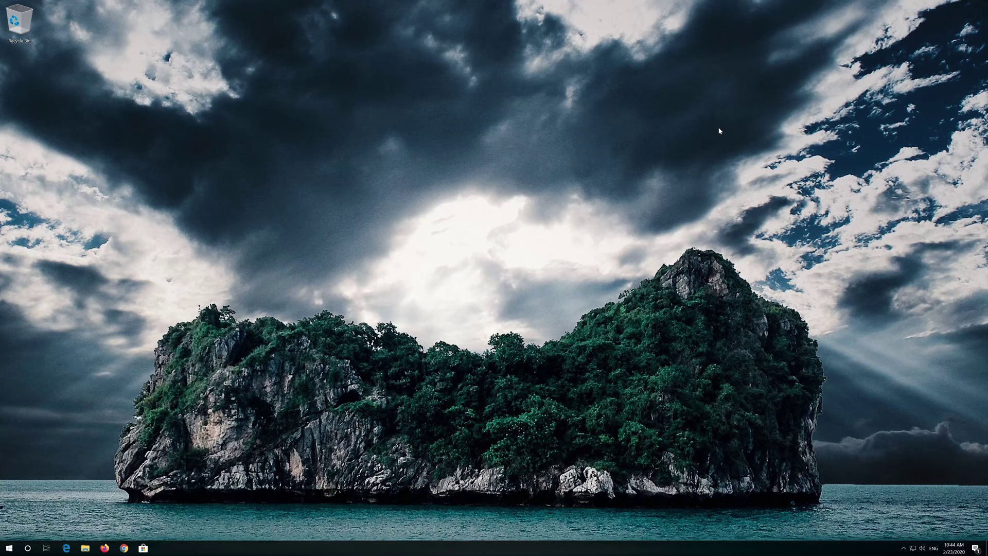
Open the Sound settings from Control Panel's Hardware and Sound category and show the recording devices.
{"action": "key", "text": "super"}
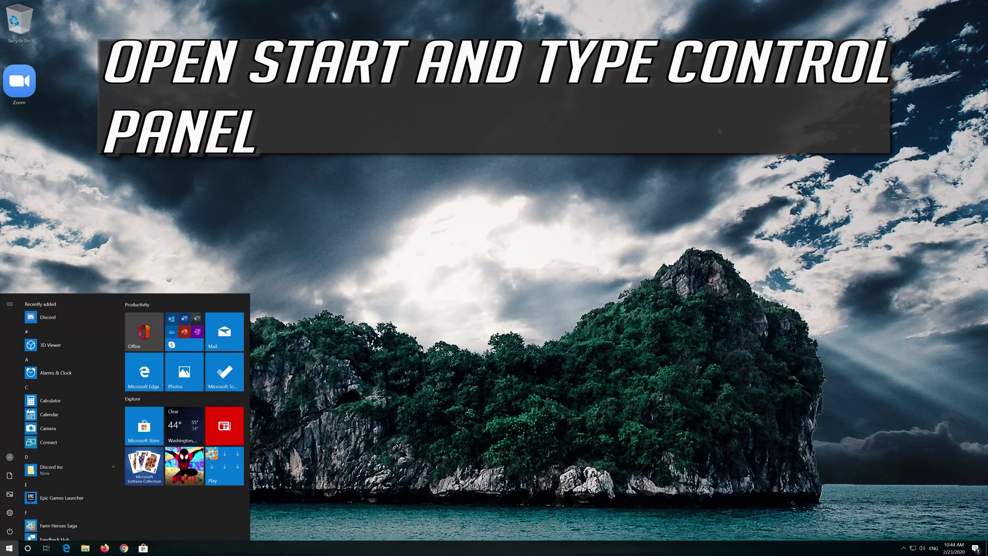
{"action": "key", "text": "Escape"}
{"action": "key", "text": "super"}
{"action": "type", "text": "control panel"}
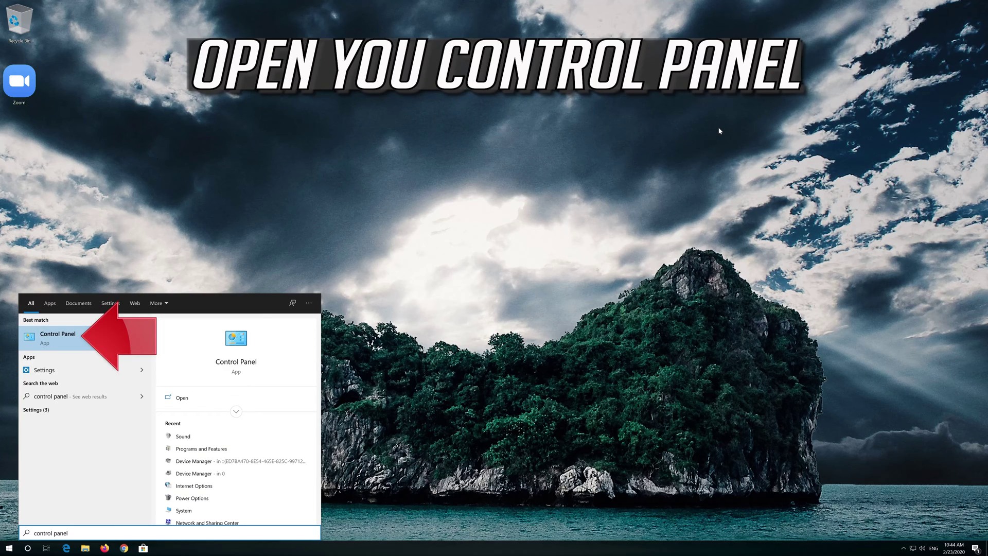
{"action": "left_click", "coordinate": [69, 338]}
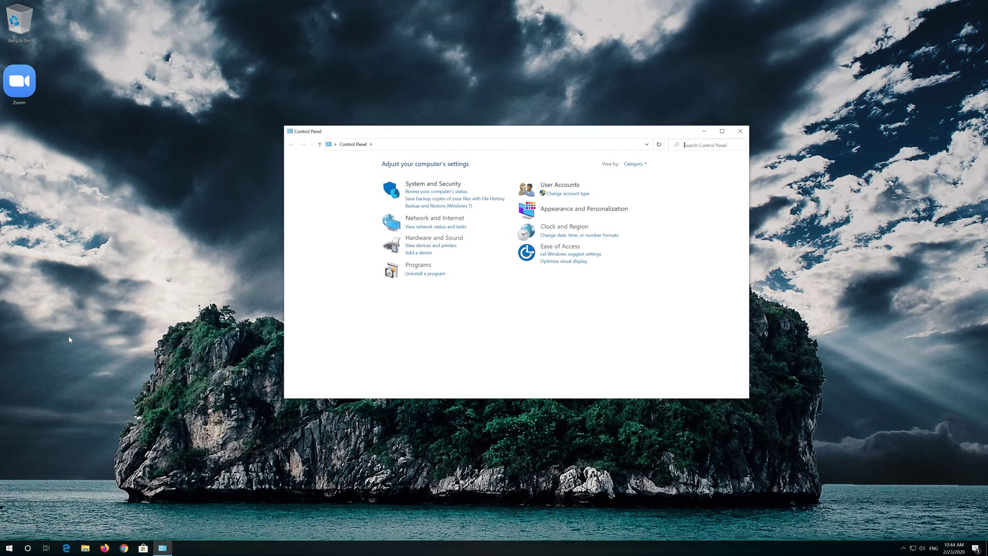
{"action": "left_click", "coordinate": [416, 240]}
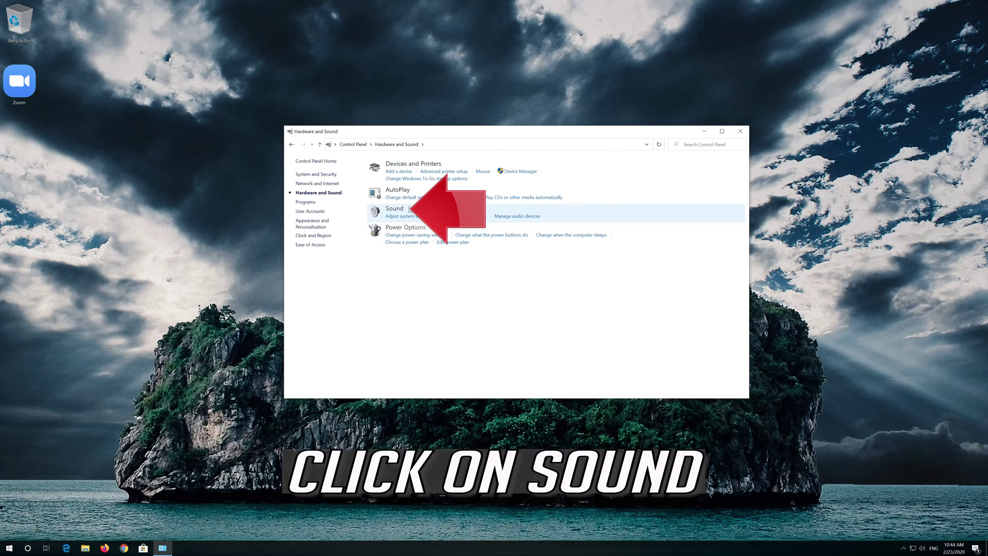
{"action": "left_click", "coordinate": [392, 209]}
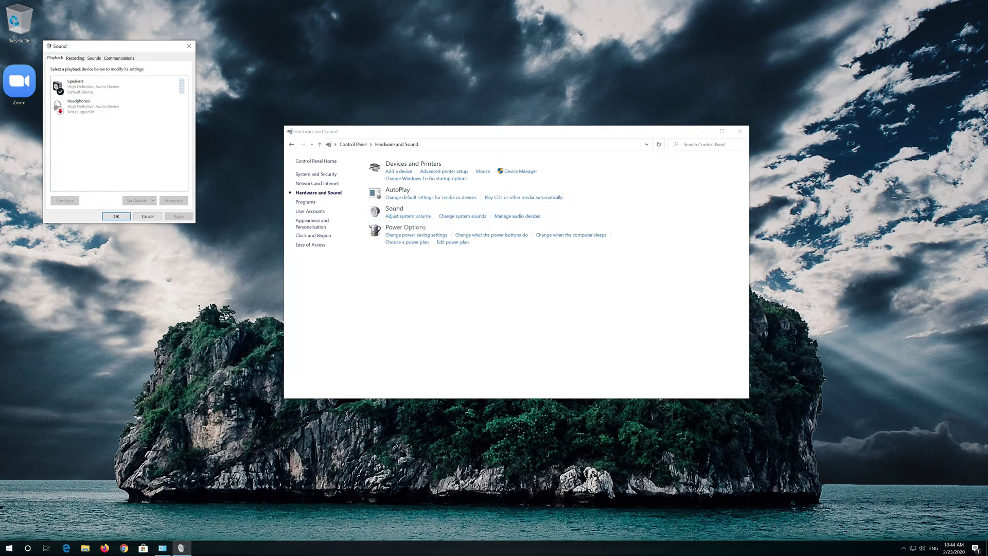
{"action": "left_click_drag", "start_coordinate": [110, 50], "coordinate": [452, 148]}
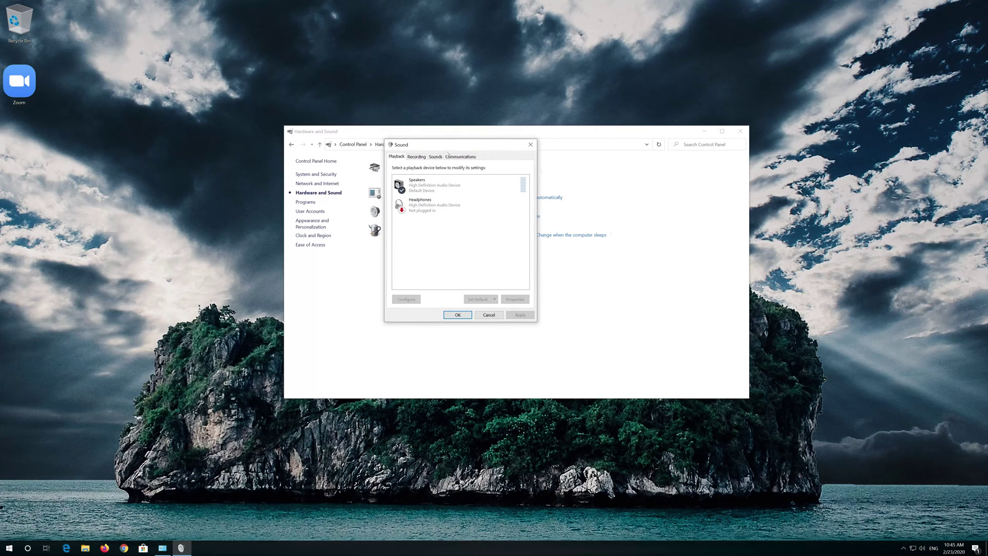
{"action": "left_click", "coordinate": [419, 158]}
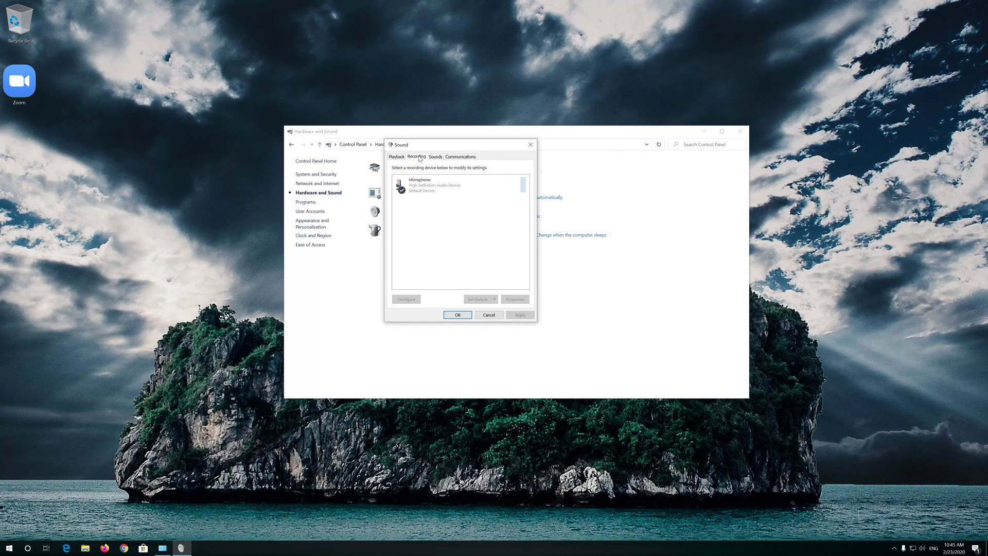
Raise the recording microphone's level to 76 in its properties and confirm the sound settings.
{"action": "left_click", "coordinate": [416, 183]}
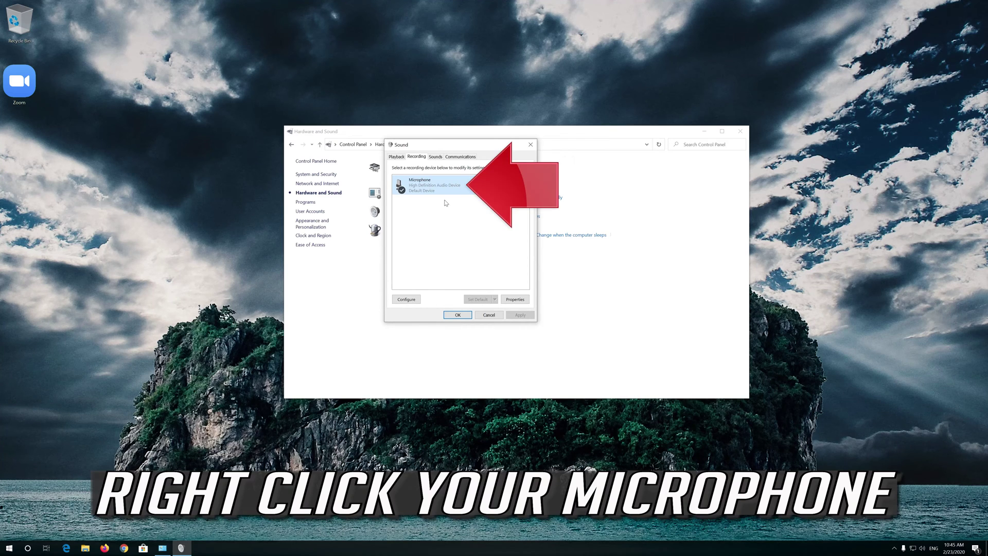
{"action": "right_click", "coordinate": [440, 189]}
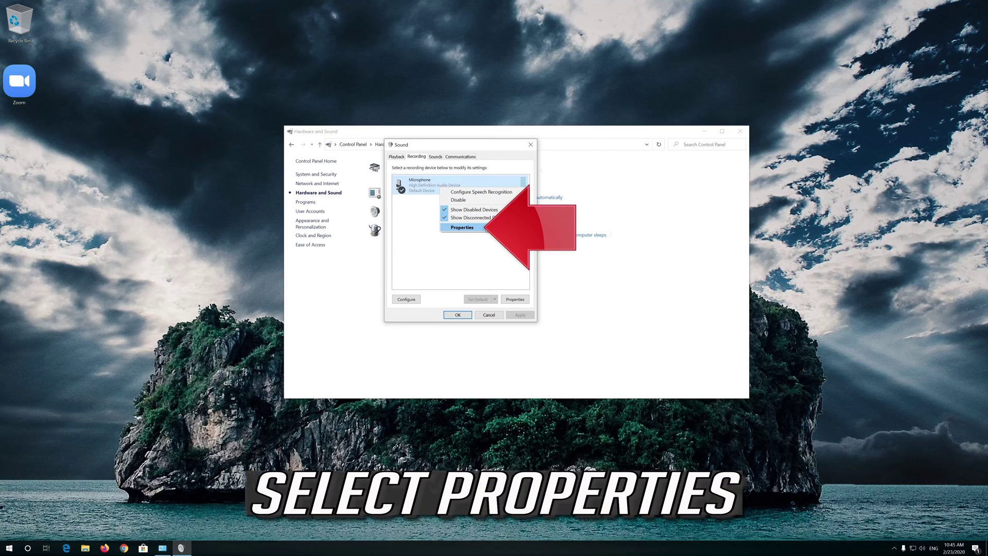
{"action": "left_click", "coordinate": [487, 228]}
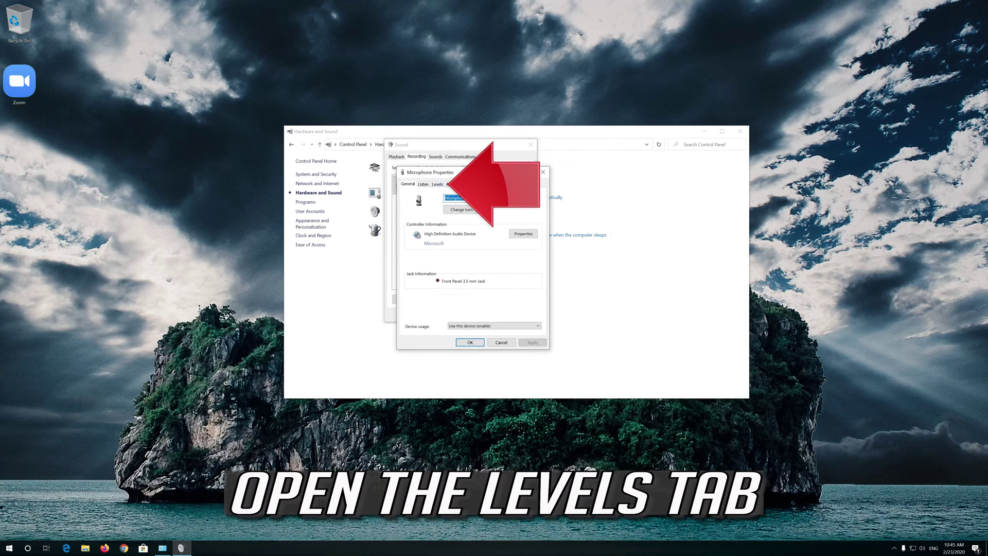
{"action": "left_click", "coordinate": [435, 184]}
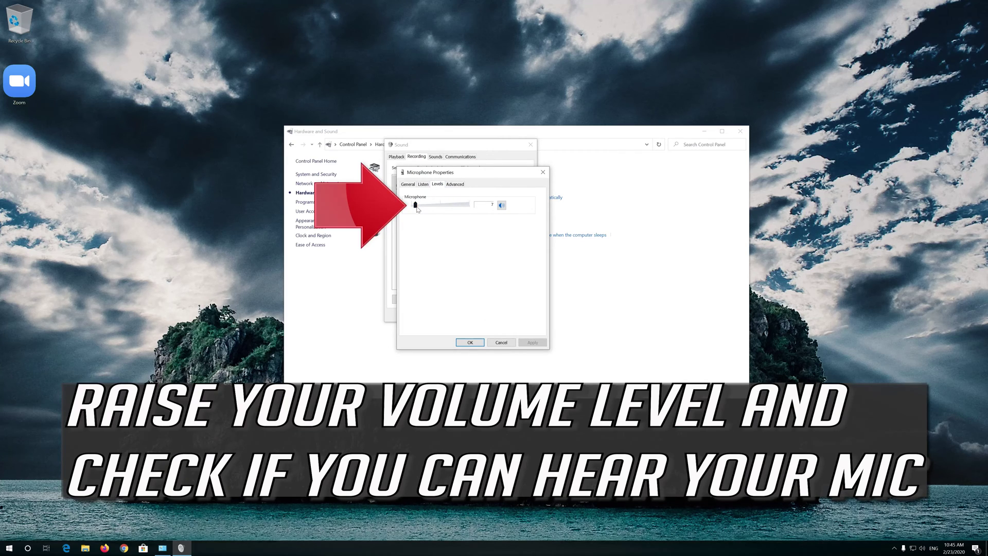
{"action": "left_click_drag", "start_coordinate": [417, 209], "coordinate": [457, 209]}
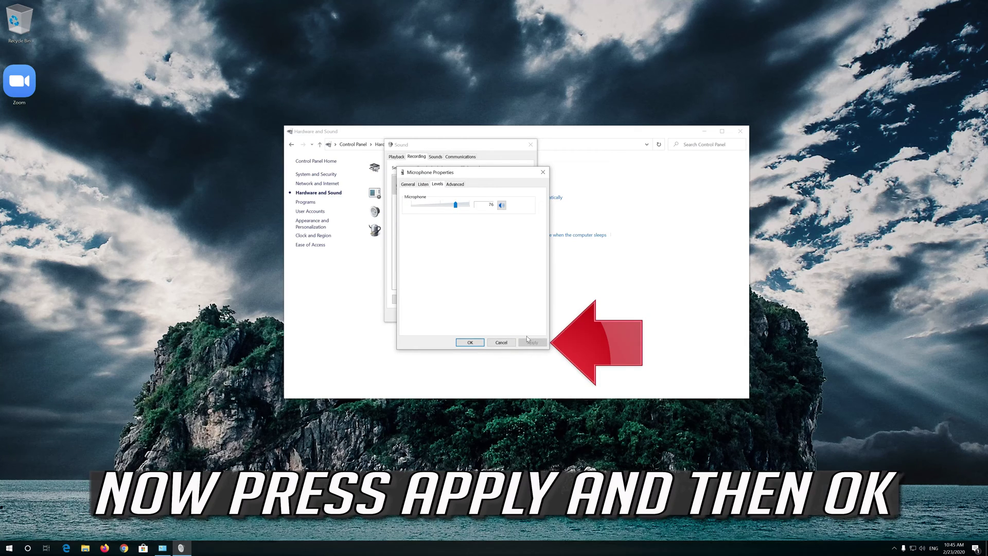
{"action": "left_click", "coordinate": [460, 344]}
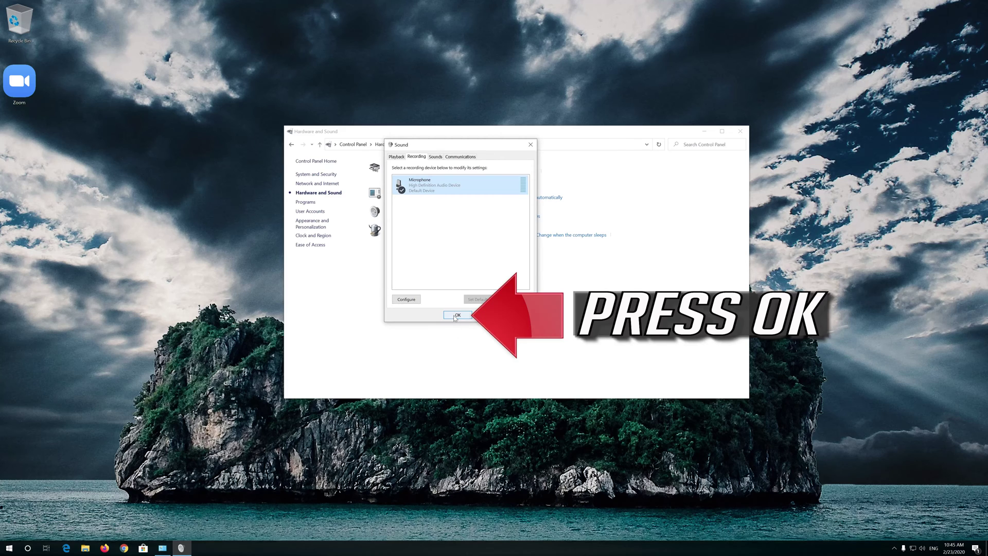
{"action": "left_click", "coordinate": [453, 315]}
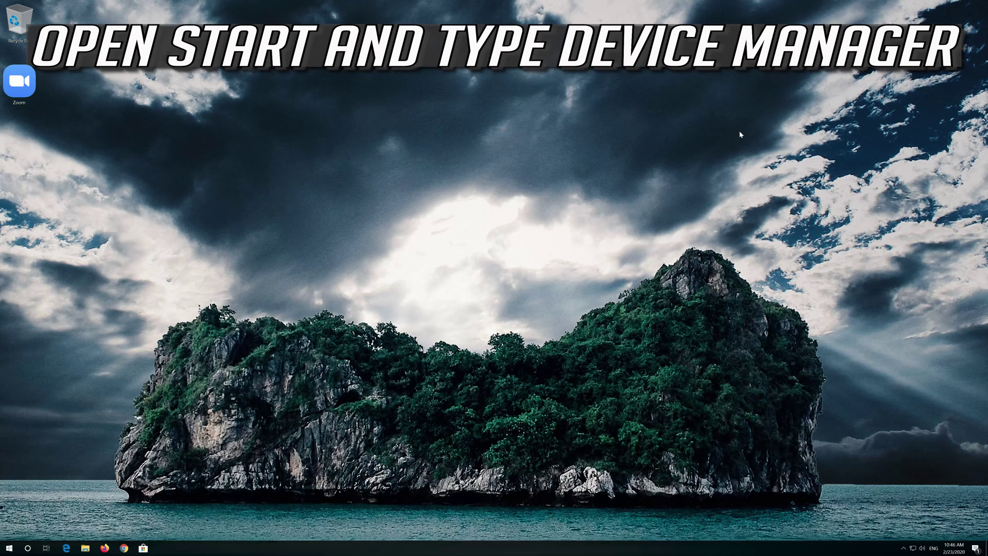
Search Windows for "device manager", open Device Manager and move its window toward the middle of the desktop.
{"action": "key", "text": "super"}
{"action": "type", "text": "device "}
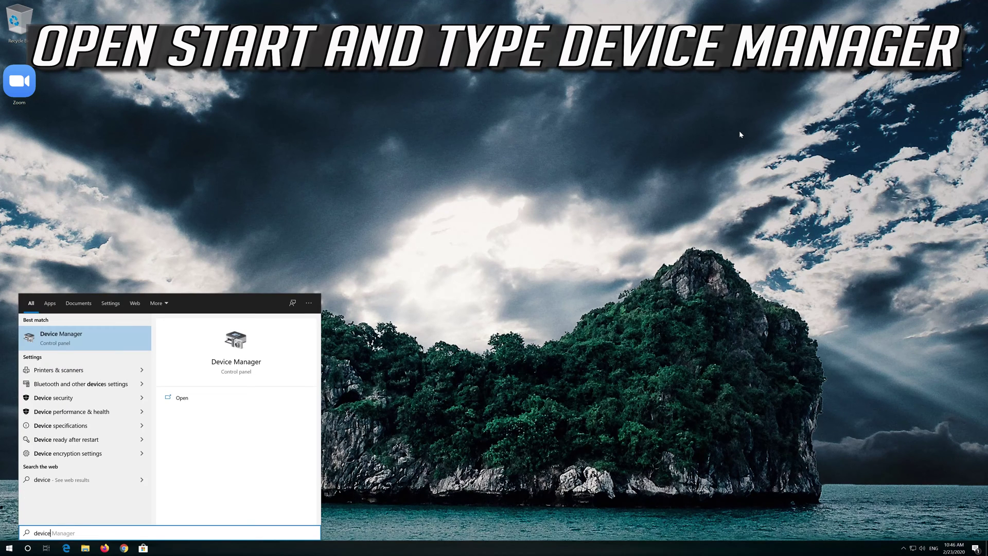
{"action": "type", "text": "manager"}
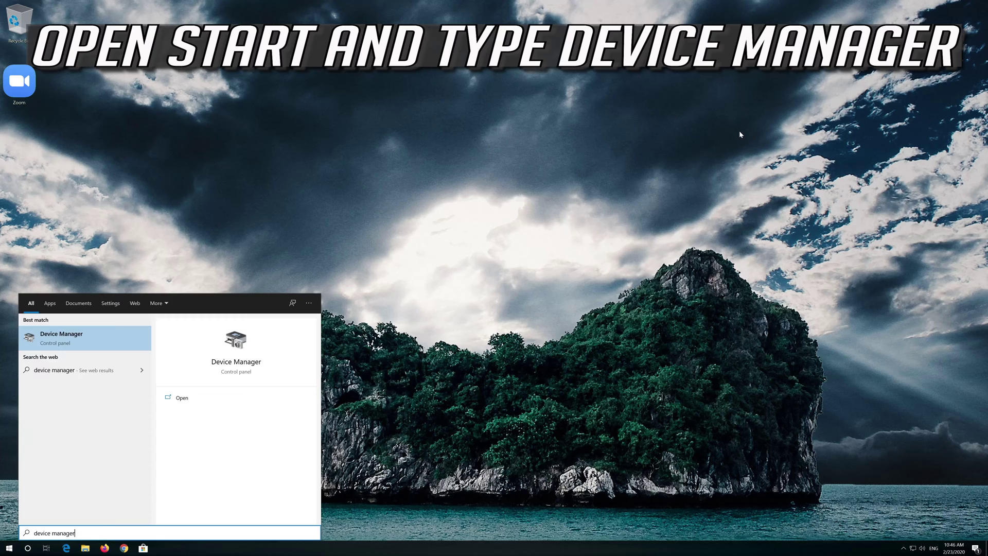
{"action": "left_click", "coordinate": [76, 338]}
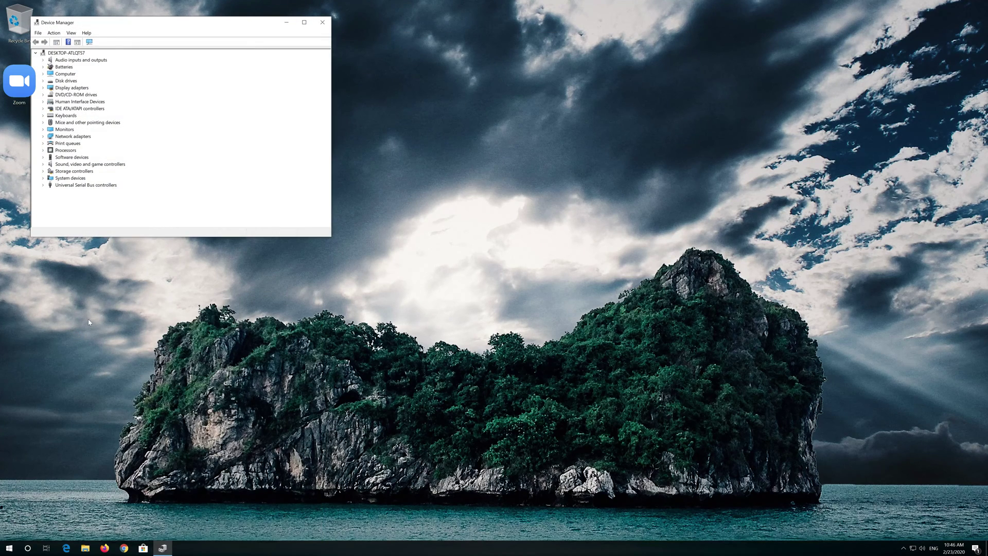
{"action": "left_click_drag", "start_coordinate": [171, 28], "coordinate": [465, 148]}
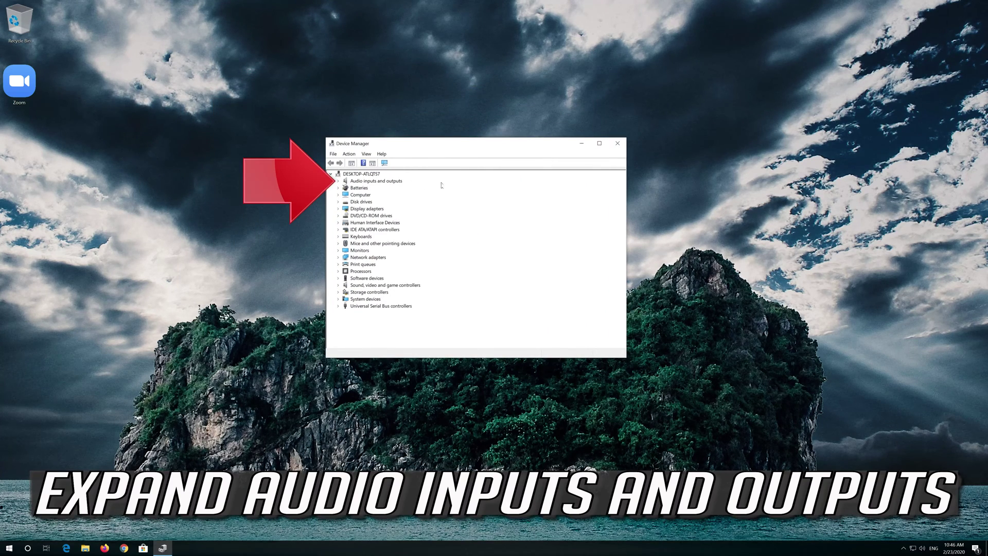
Open the properties of Microphone (High Definition Audio Device) under Audio inputs and outputs.
{"action": "left_click", "coordinate": [338, 181]}
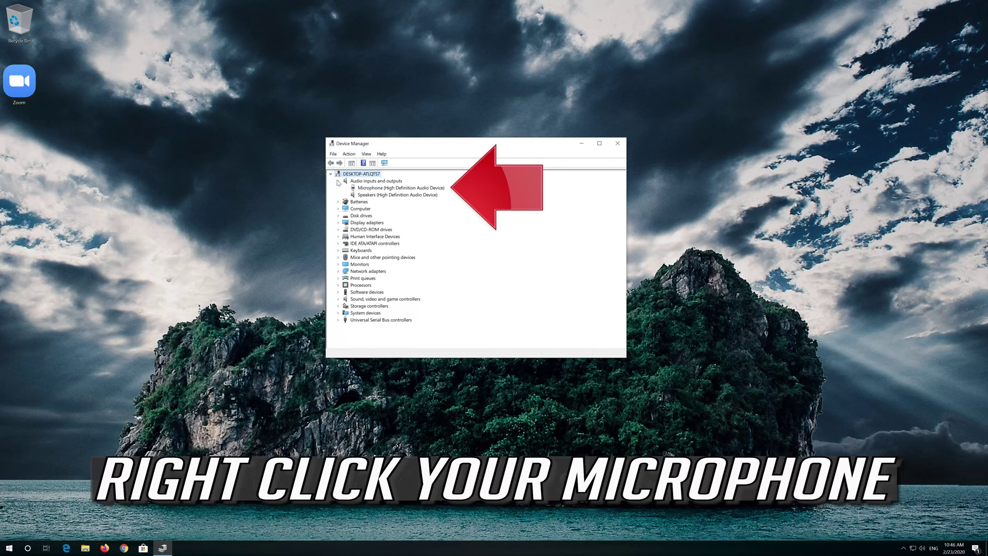
{"action": "left_click", "coordinate": [353, 189]}
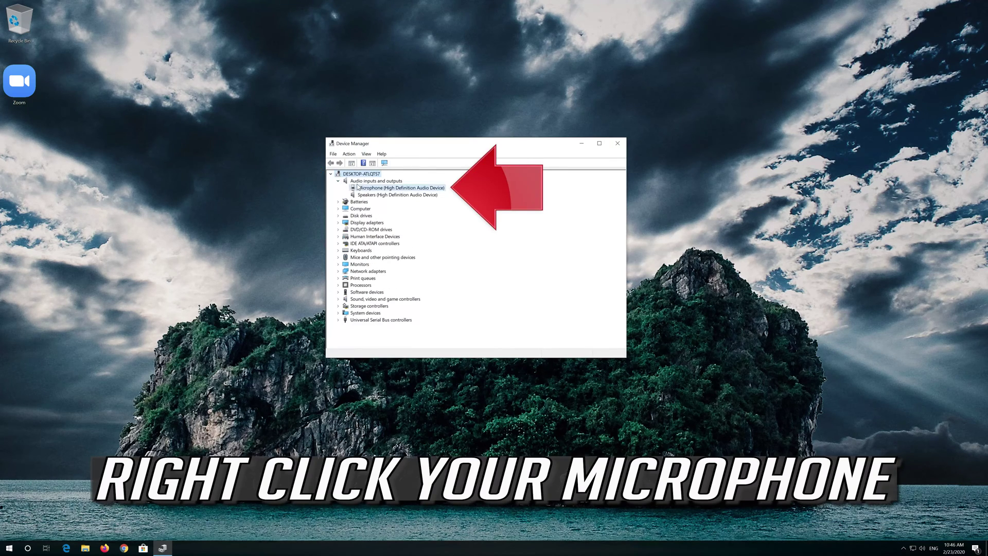
{"action": "right_click", "coordinate": [411, 192]}
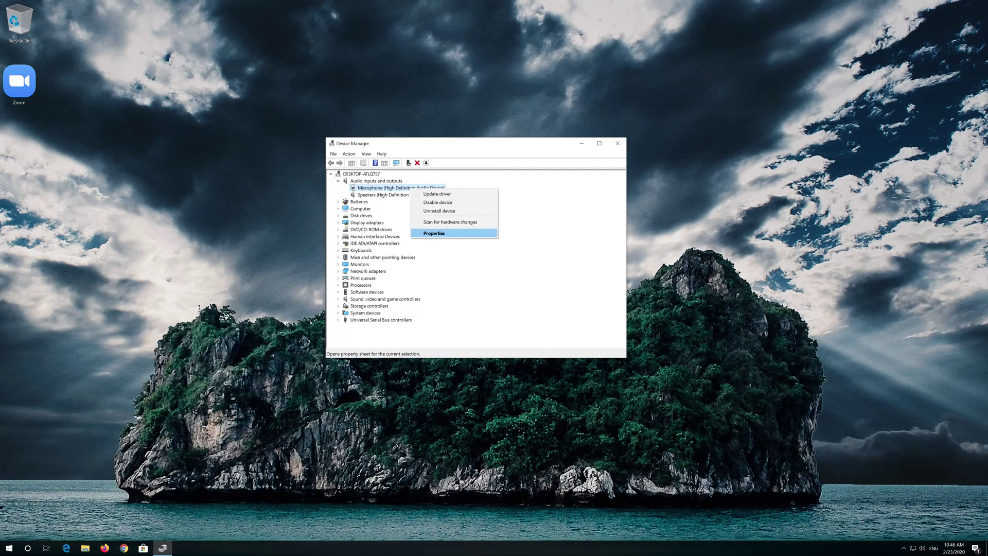
{"action": "left_click", "coordinate": [460, 235]}
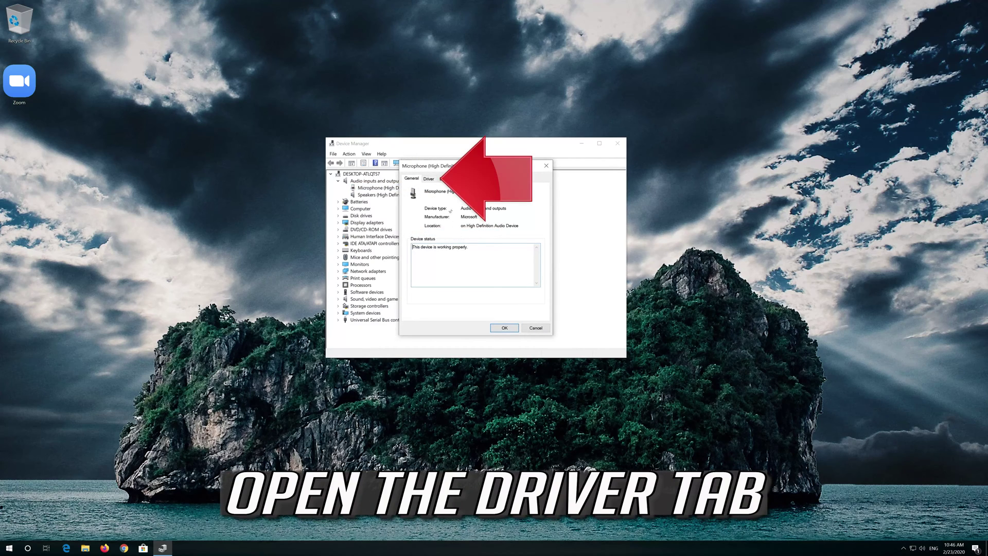
Search automatically for updated driver software for the microphone, including a check for updates through Windows Update.
{"action": "left_click", "coordinate": [427, 179]}
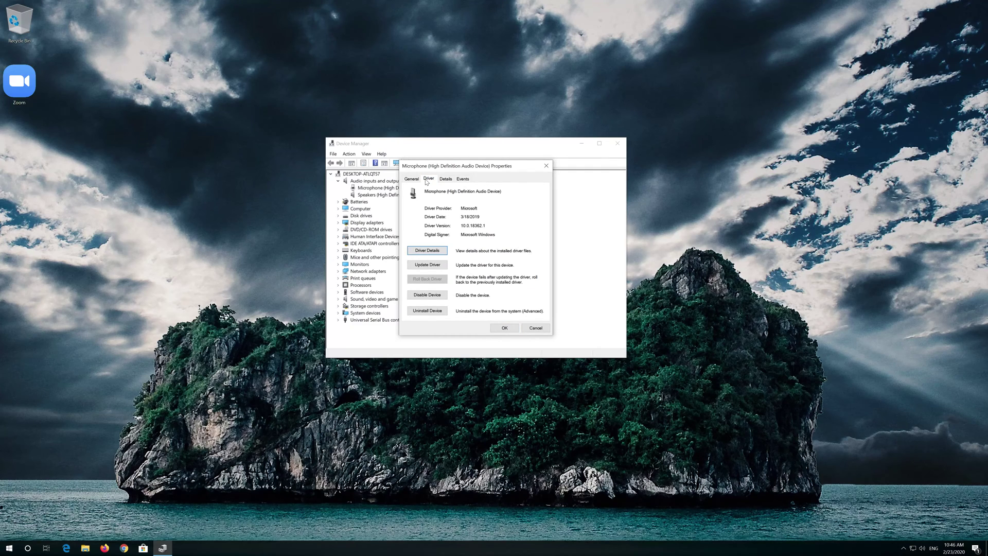
{"action": "left_click", "coordinate": [425, 265]}
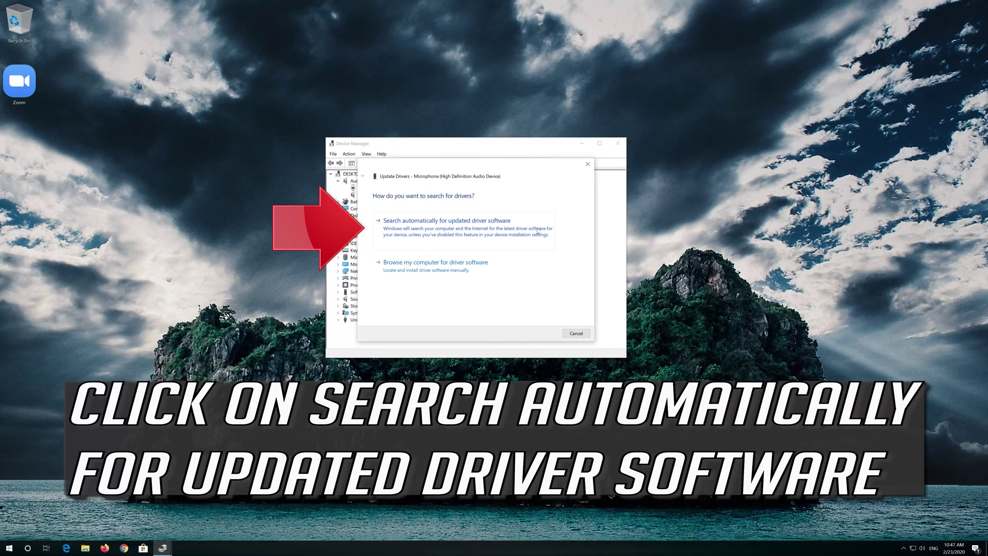
{"action": "left_click", "coordinate": [406, 230]}
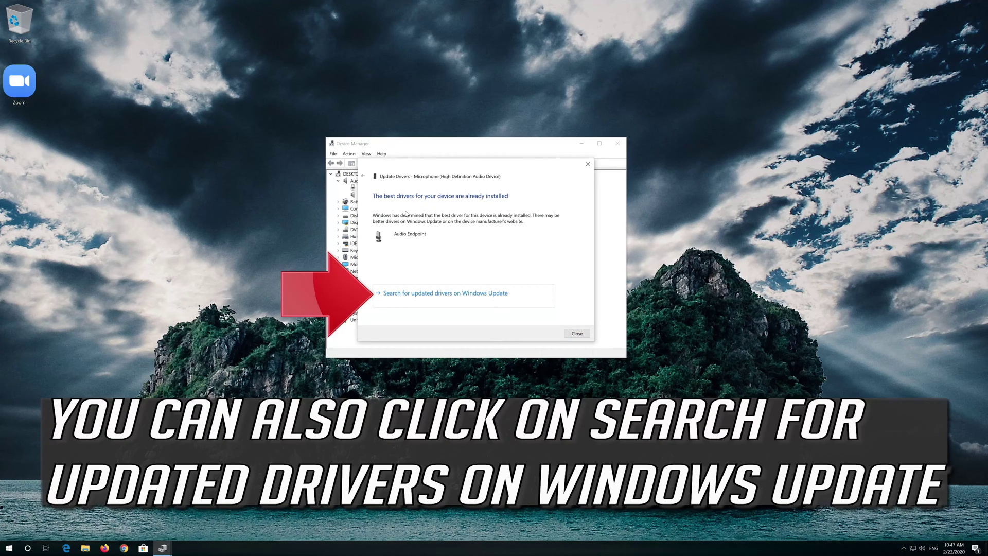
{"action": "left_click", "coordinate": [414, 294]}
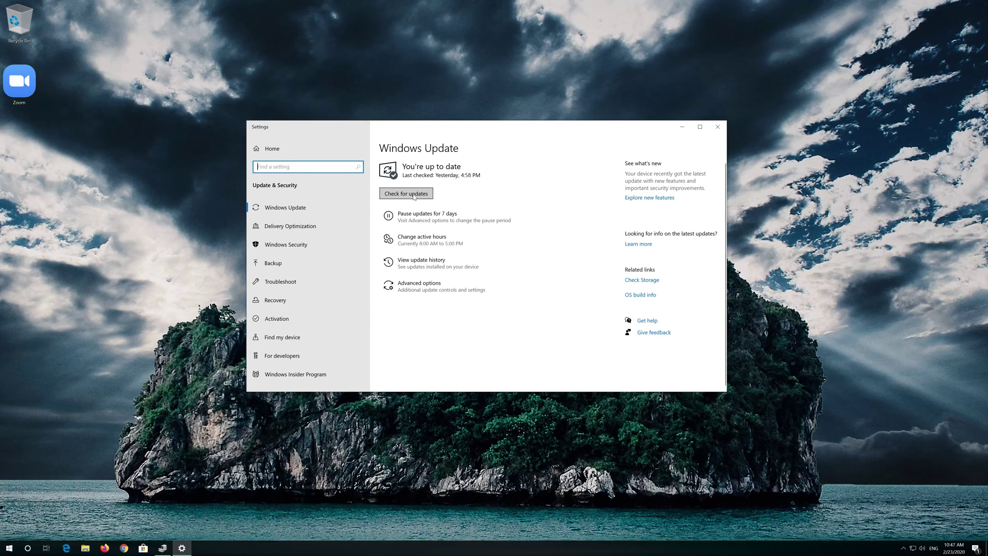
{"action": "left_click", "coordinate": [414, 196]}
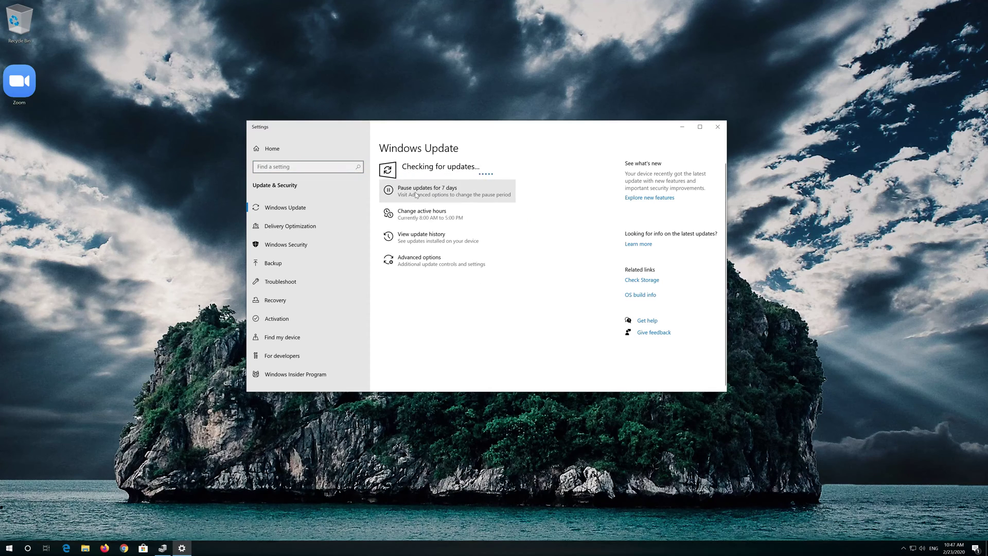
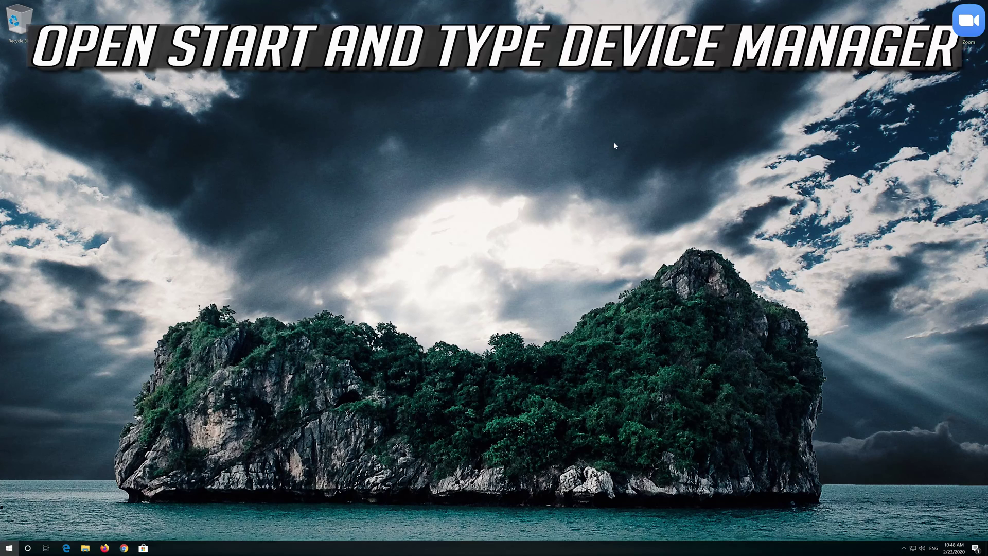
Search Windows for "device manager", open Device Manager and move its window to the middle of the desktop.
{"action": "key", "text": "super"}
{"action": "key", "text": "Escape"}
{"action": "key", "text": "super"}
{"action": "type", "text": "device manager"}
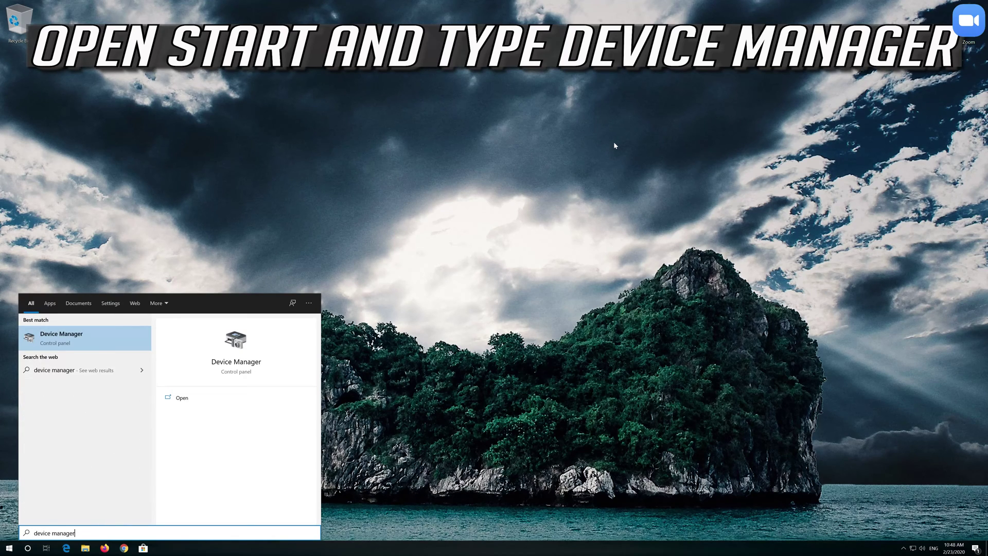
{"action": "left_click", "coordinate": [77, 337]}
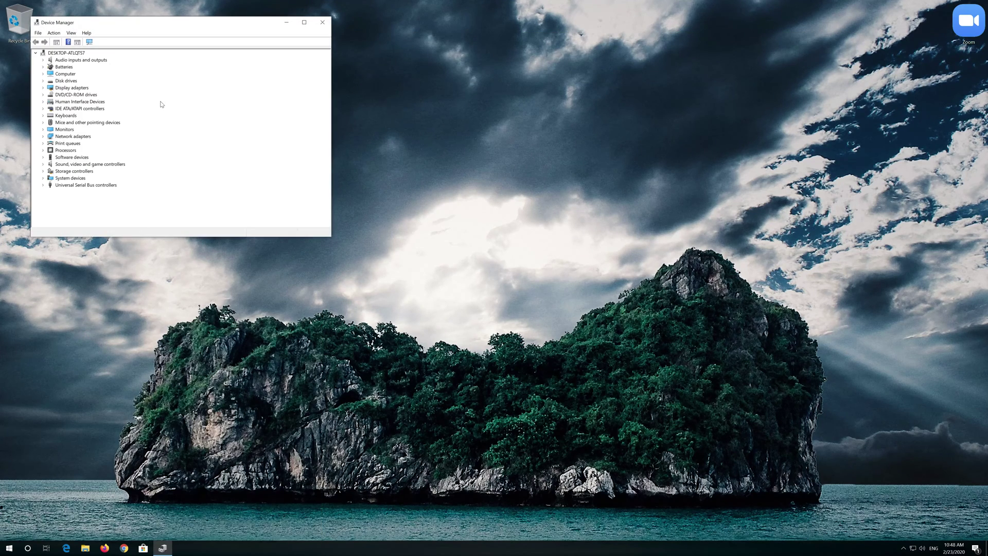
{"action": "left_click_drag", "start_coordinate": [171, 26], "coordinate": [486, 138]}
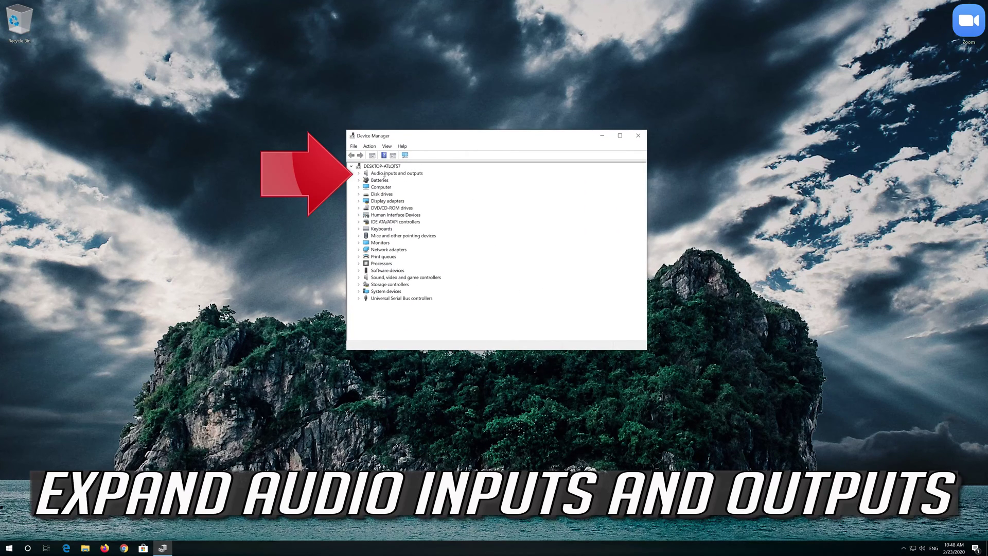
Expand Audio inputs and outputs and open the properties of Microphone (High Definition Audio Device).
{"action": "left_click", "coordinate": [359, 174]}
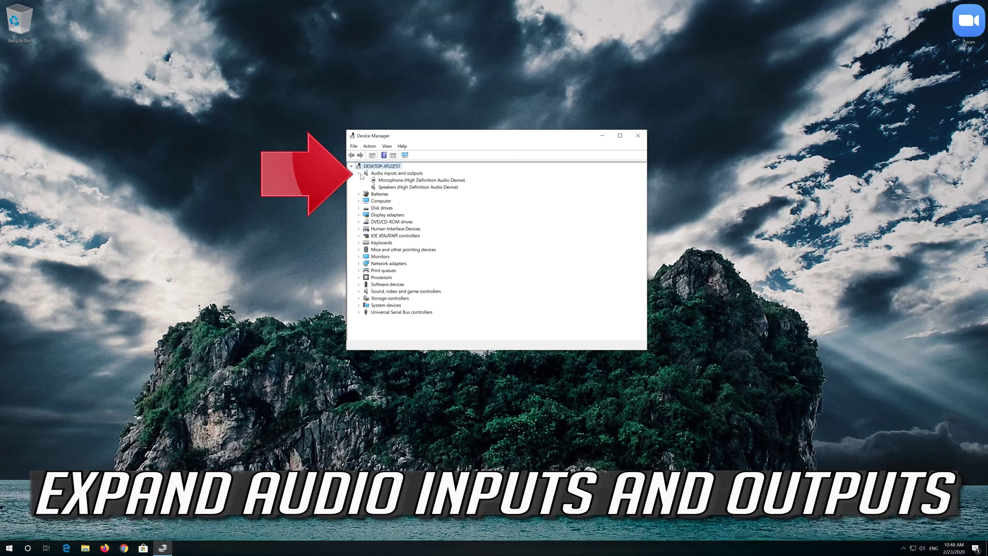
{"action": "left_click", "coordinate": [378, 180]}
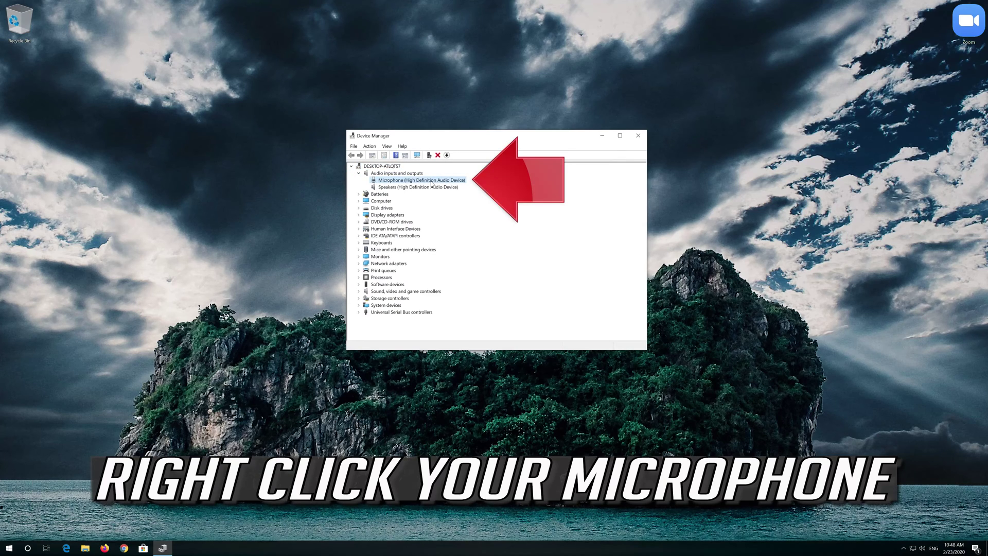
{"action": "right_click", "coordinate": [431, 181]}
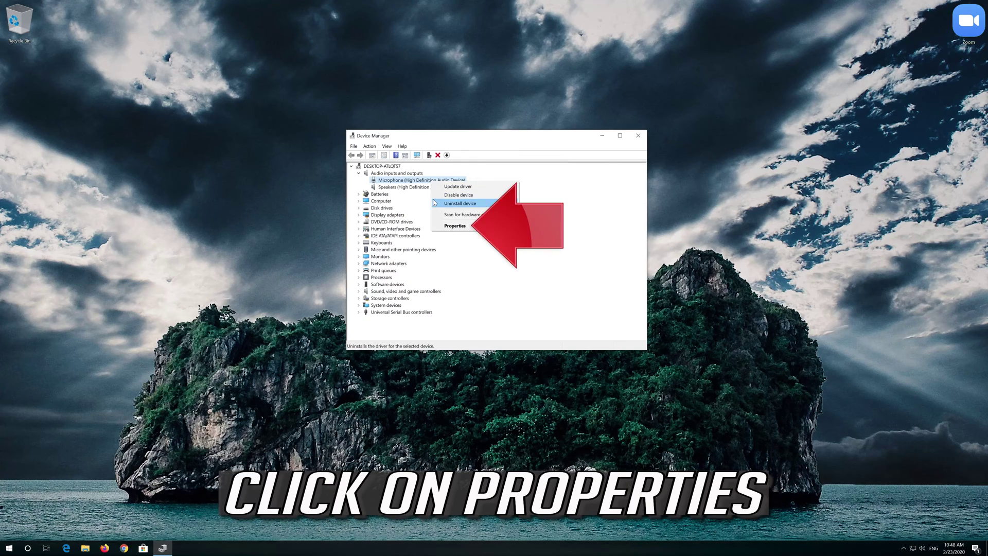
{"action": "left_click", "coordinate": [478, 228]}
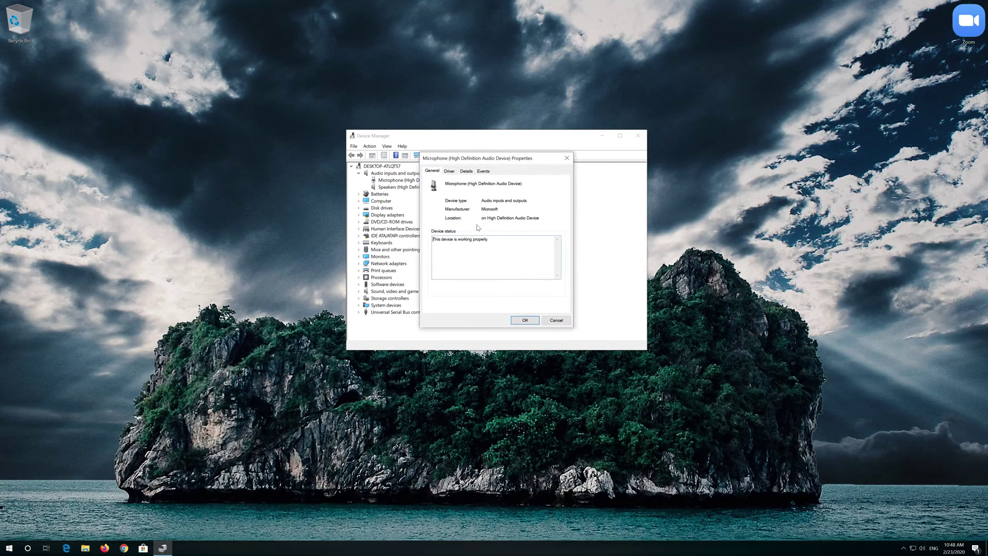
Uninstall the Microphone (High Definition Audio Device) through its driver properties and confirm the removal.
{"action": "left_click", "coordinate": [450, 172]}
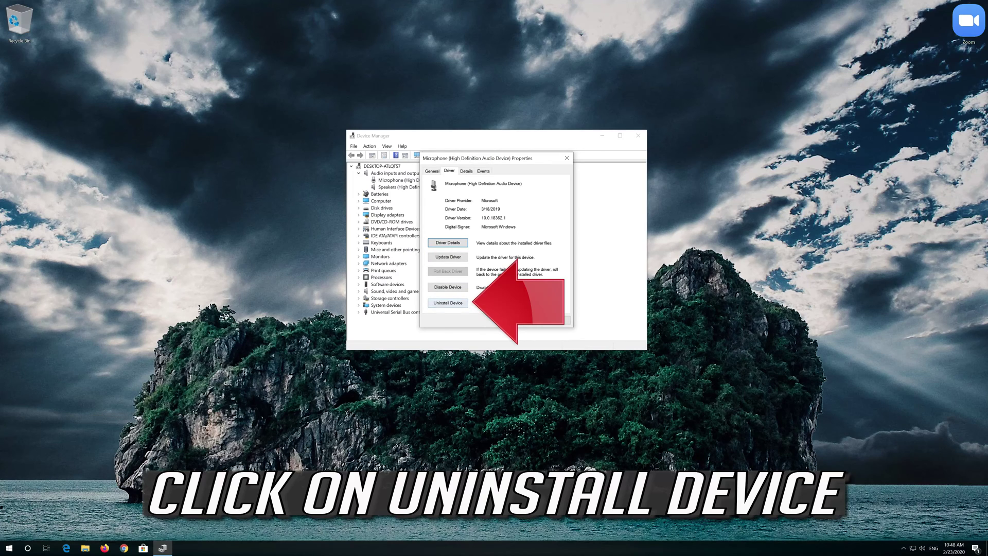
{"action": "left_click", "coordinate": [441, 303]}
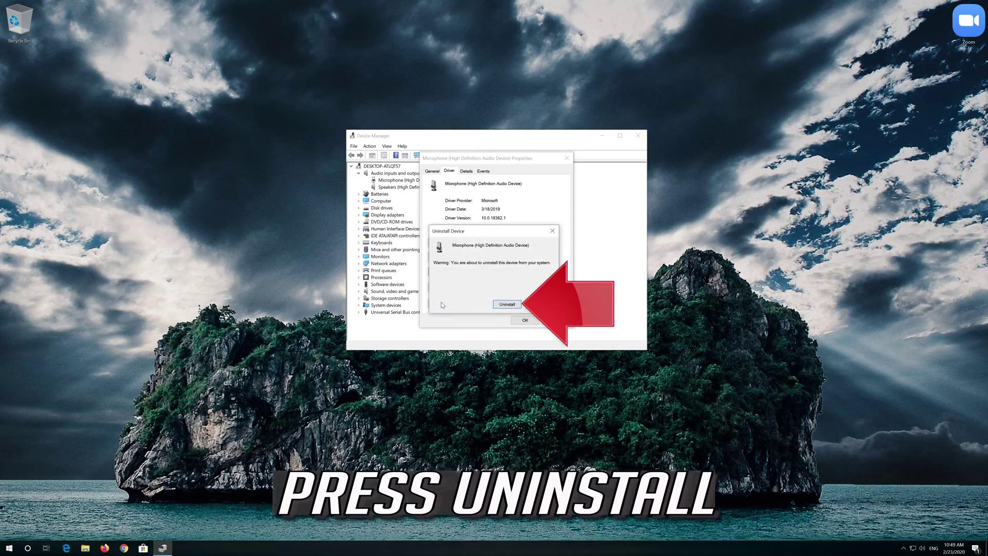
{"action": "left_click", "coordinate": [508, 305]}
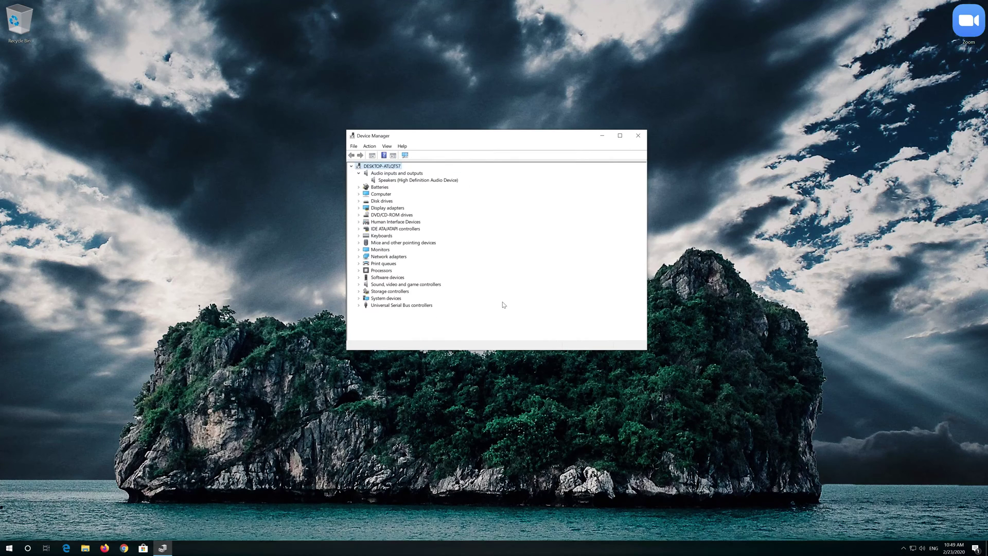
Close Device Manager and restart the computer.
{"action": "left_click", "coordinate": [638, 135]}
{"action": "left_click", "coordinate": [9, 548]}
{"action": "left_click", "coordinate": [10, 531]}
{"action": "left_click", "coordinate": [35, 511]}
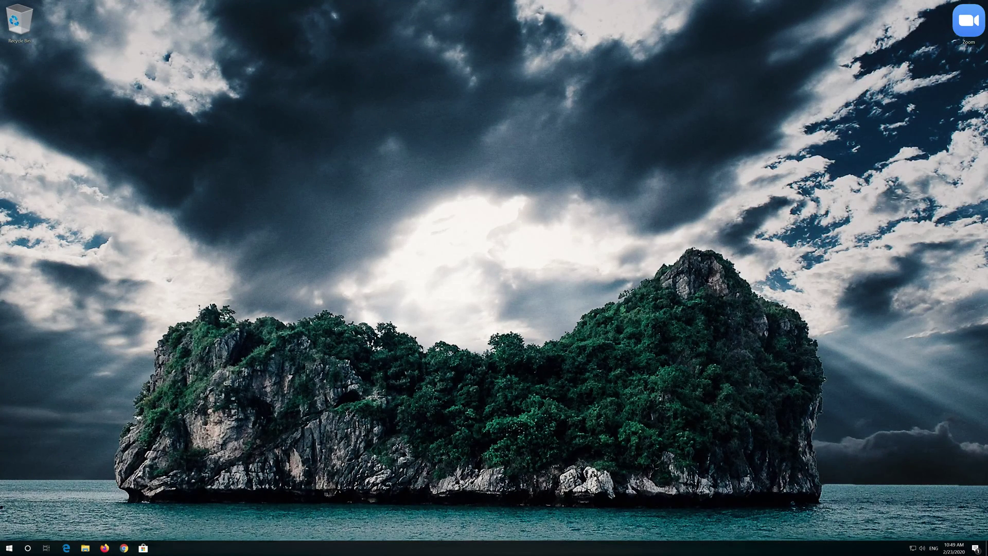
Open Device Manager by searching for "device", check Audio inputs and outputs for the reinstalled microphone, and close the window.
{"action": "key", "text": "super"}
{"action": "type", "text": "device"}
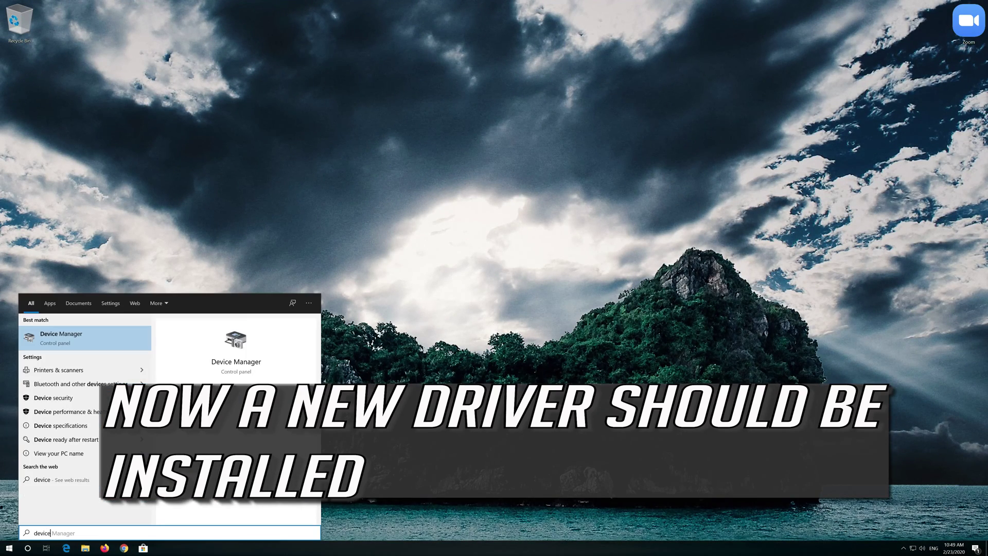
{"action": "key", "text": "Return"}
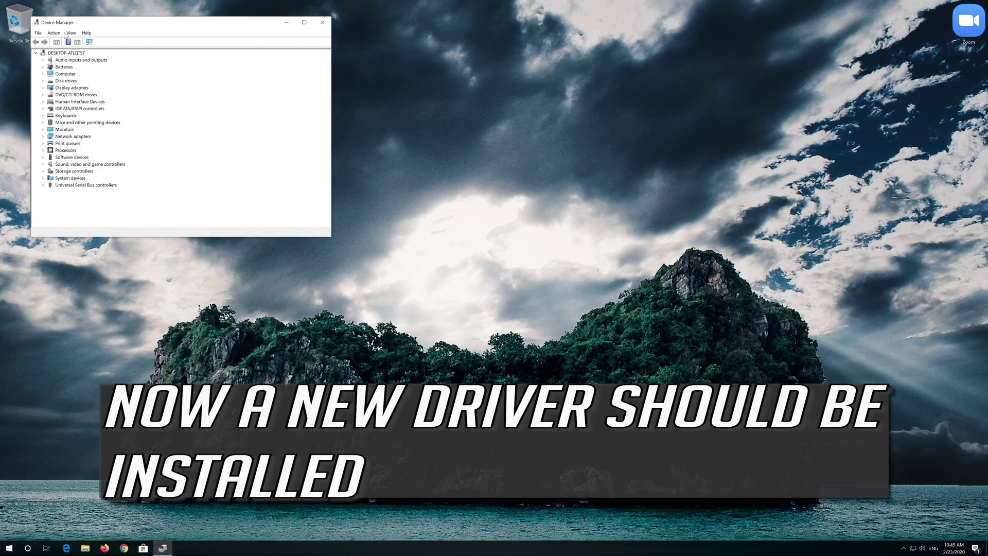
{"action": "left_click_drag", "start_coordinate": [150, 24], "coordinate": [499, 108]}
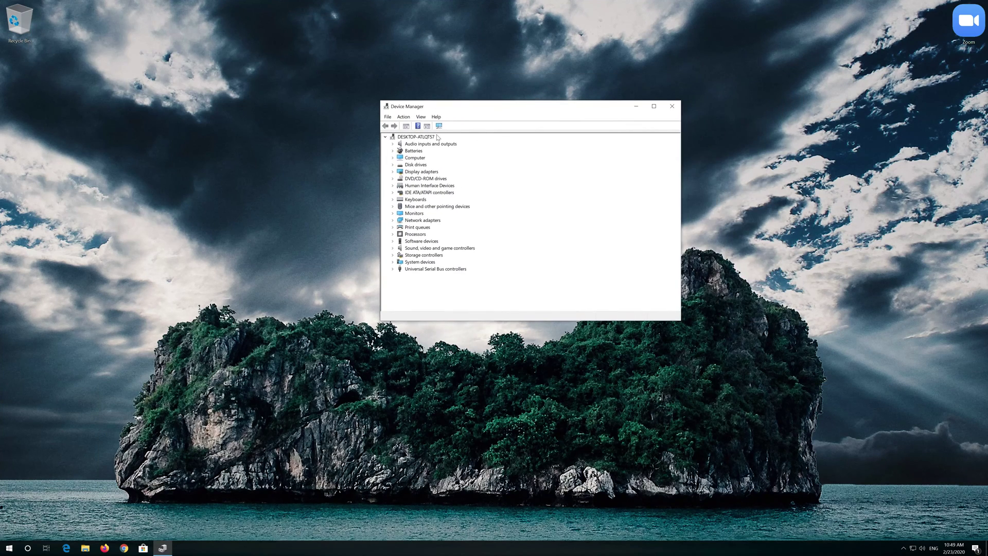
{"action": "left_click", "coordinate": [393, 144]}
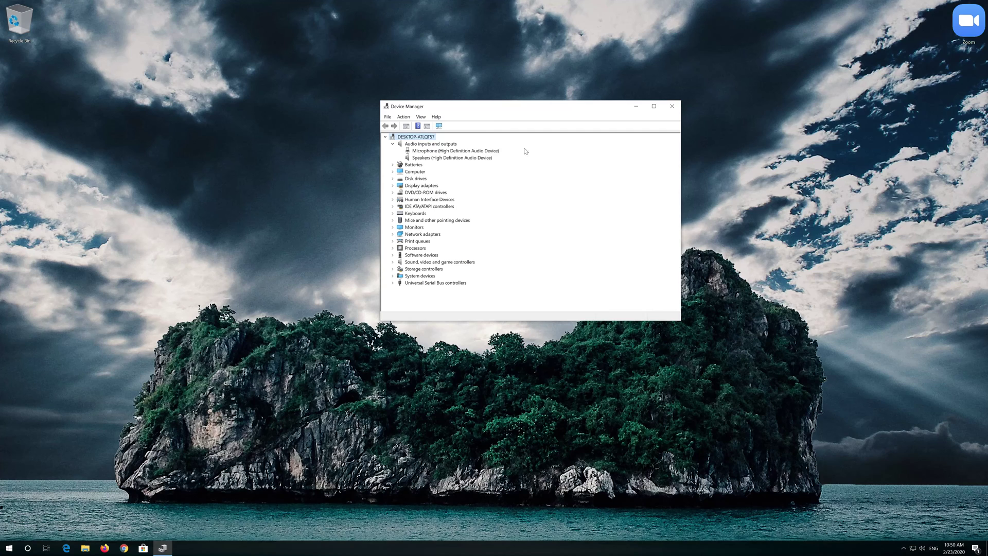
{"action": "left_click", "coordinate": [672, 106]}
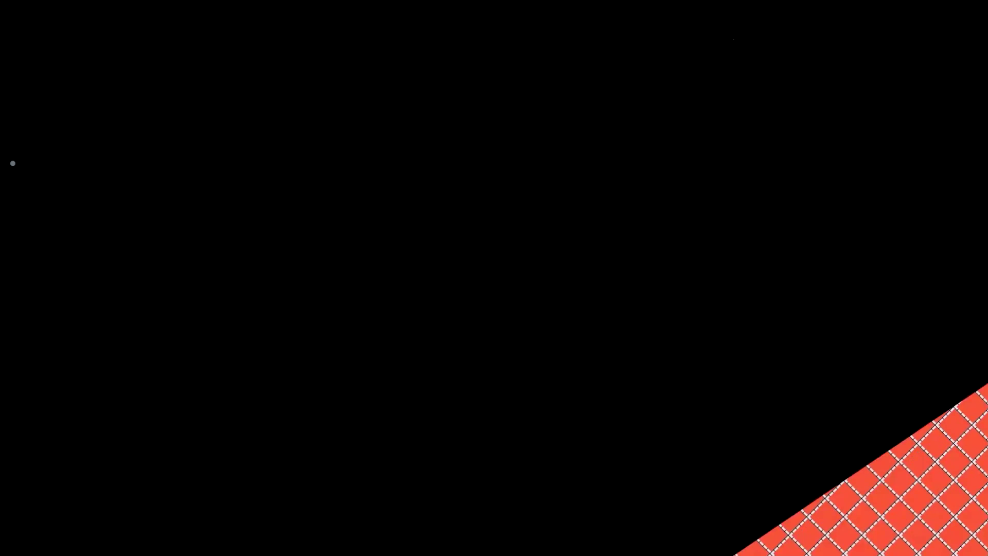